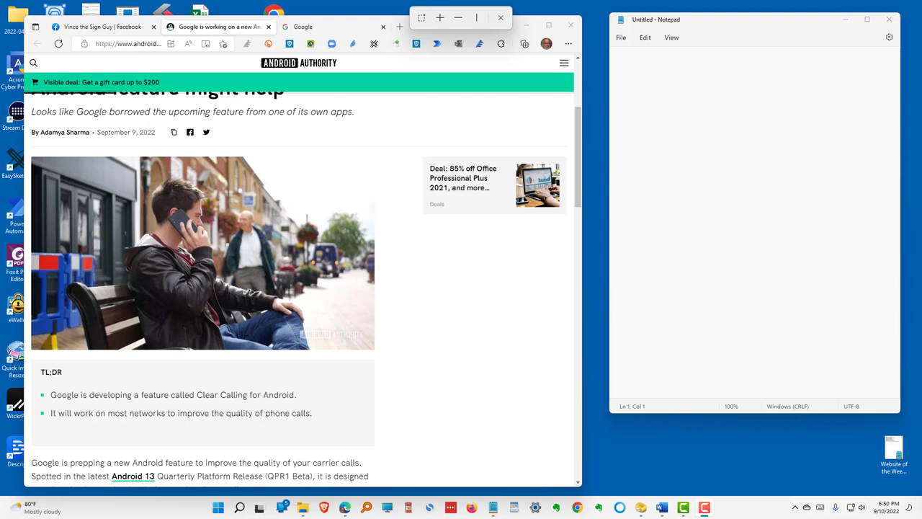
Step: Launch Screen Ruler with Win+Shift+M and turn on its Bounds (rectangle) measuring mode
key("super+shift+m")
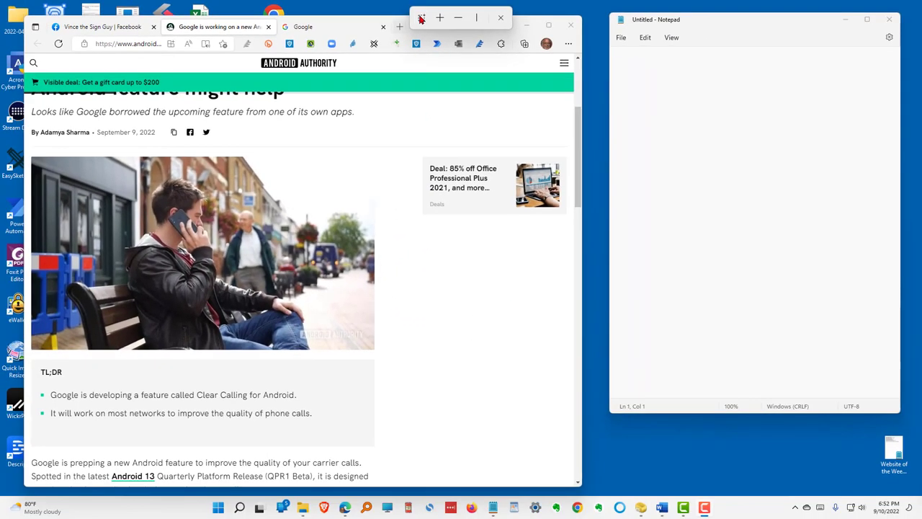
left_click(422, 18)
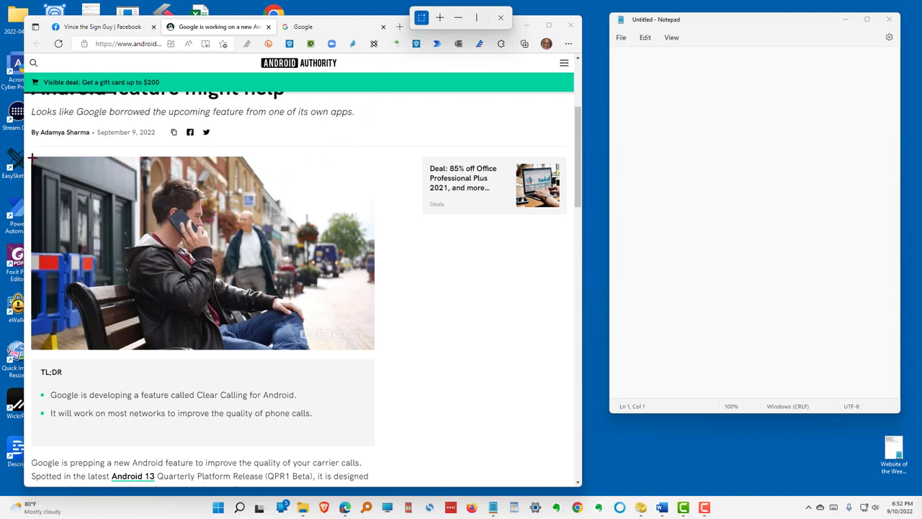
Step: Measure the article photo corner to corner at 715 × 400 pixels and copy that size
left_click_drag(30, 156, 374, 349)
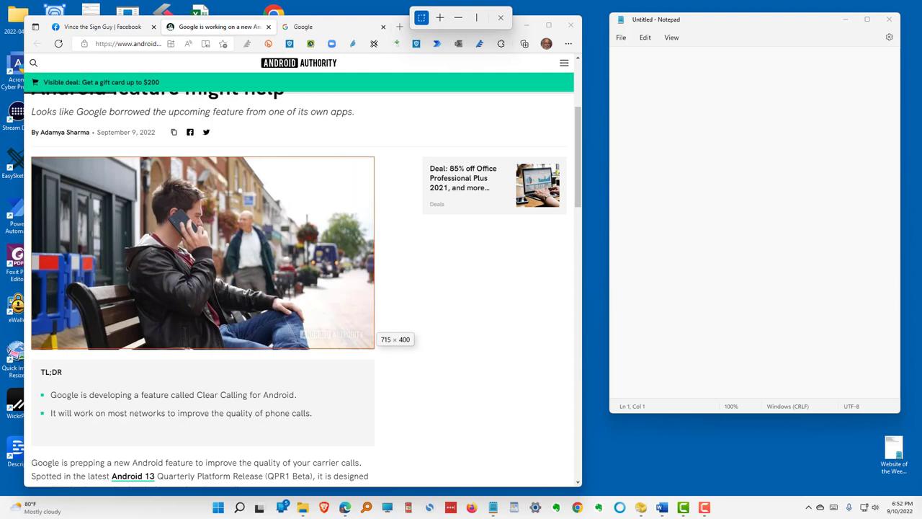
left_click_drag(373, 348, 373, 347)
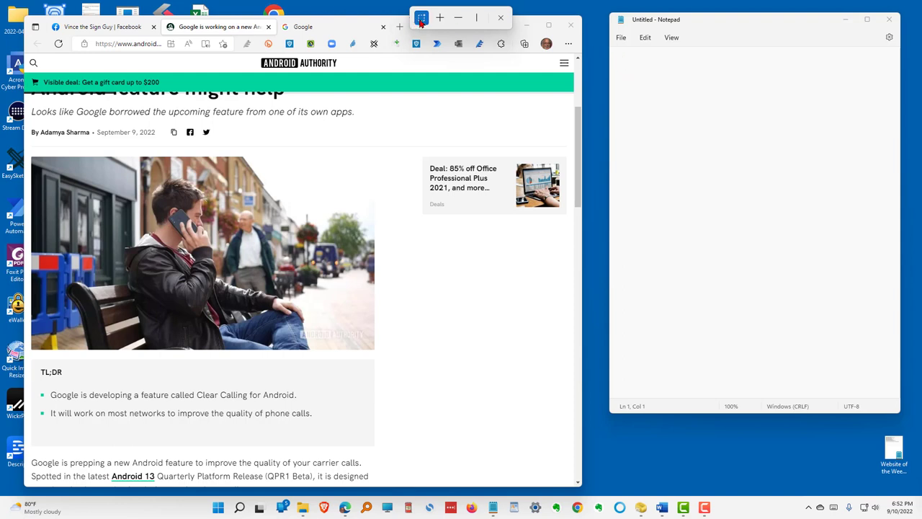
Step: Paste the 715 × 400 photo measurement into Notepad
left_click(626, 61)
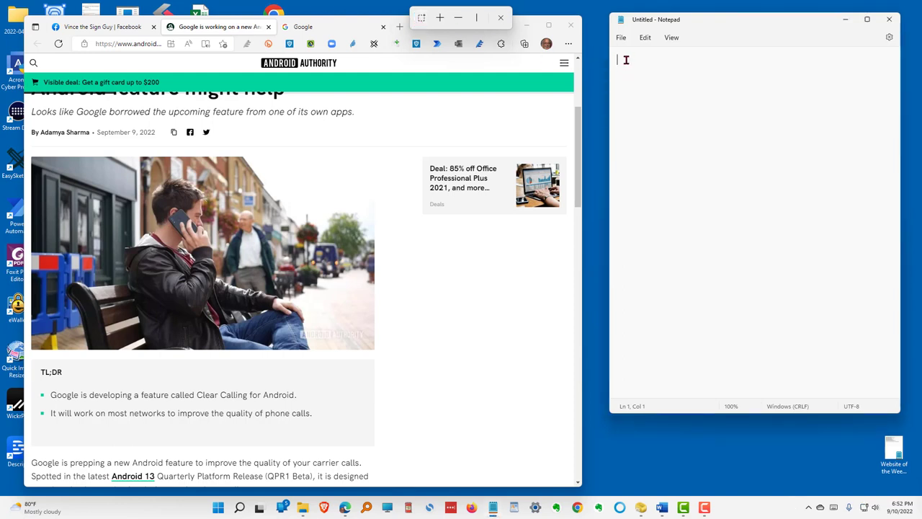
right_click(626, 61)
left_click(652, 128)
Step: Measure the Office deal card at 291 × 125 and paste it on a new Notepad line
left_click(423, 19)
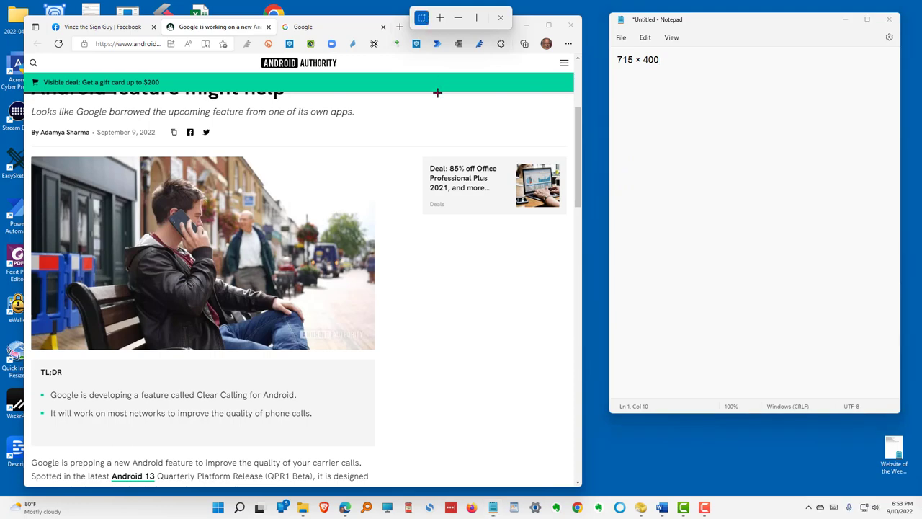
left_click_drag(423, 155, 565, 213)
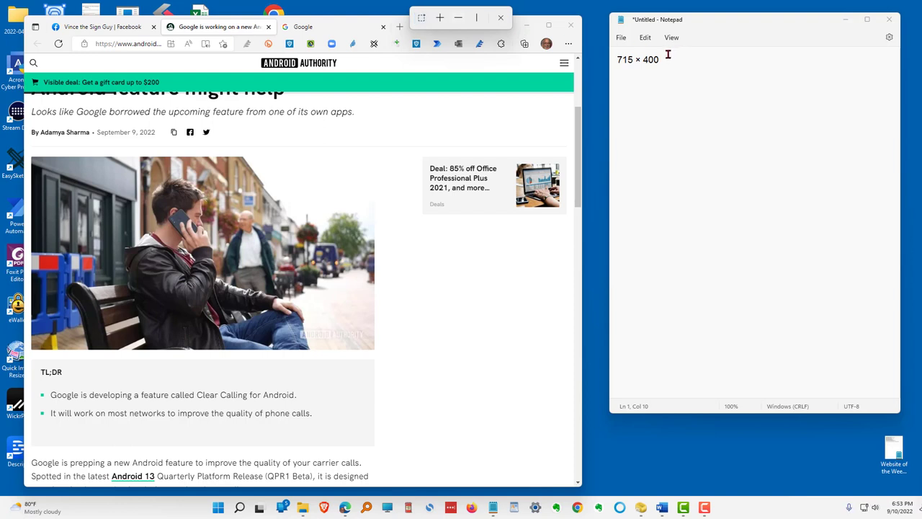
left_click(667, 58)
key("Return")
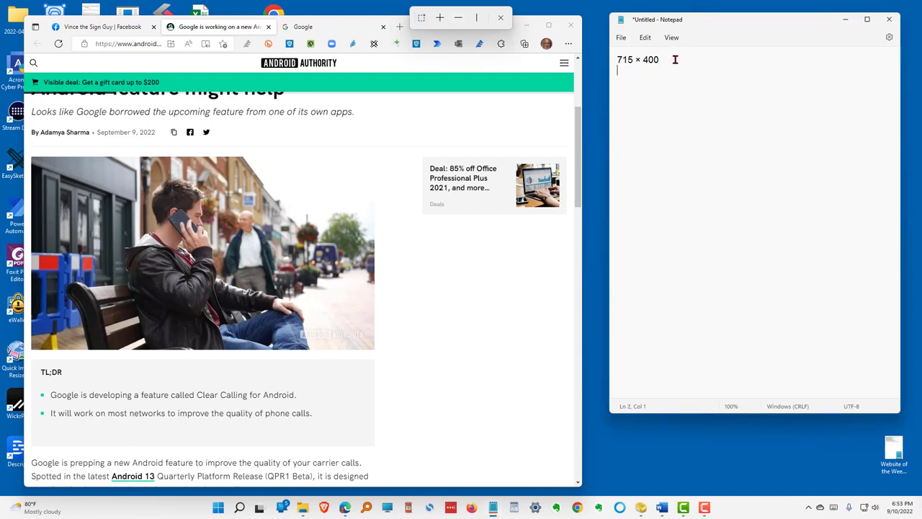
right_click(625, 78)
left_click(657, 149)
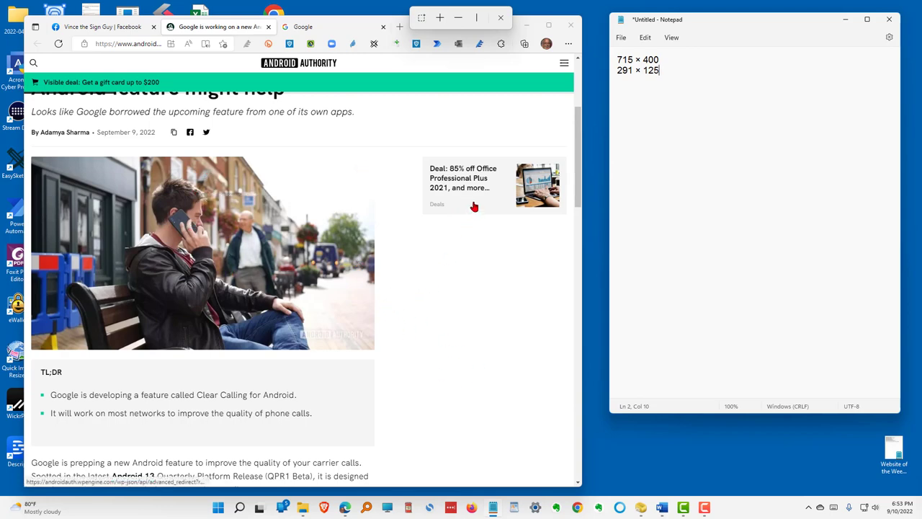
Step: Bring the Word USB cable length document forward and switch Screen Ruler to horizontal measuring
left_click(661, 508)
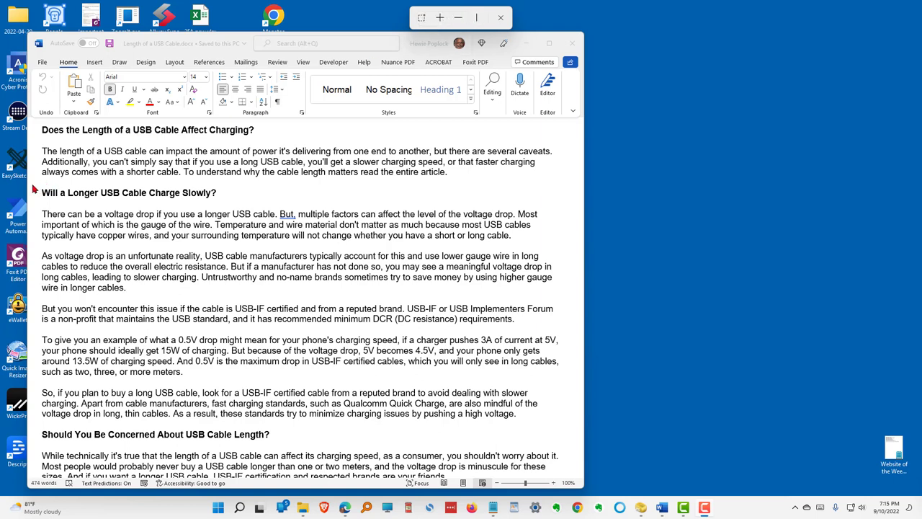
left_click(459, 18)
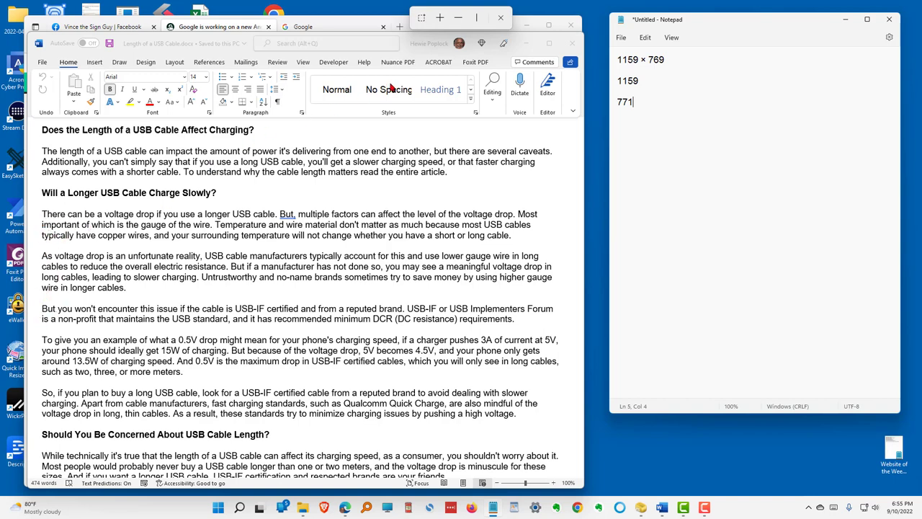
Step: Measure a Word paragraph at 331 × 235, paste it into Notepad, then pick vertical measuring
left_click(421, 17)
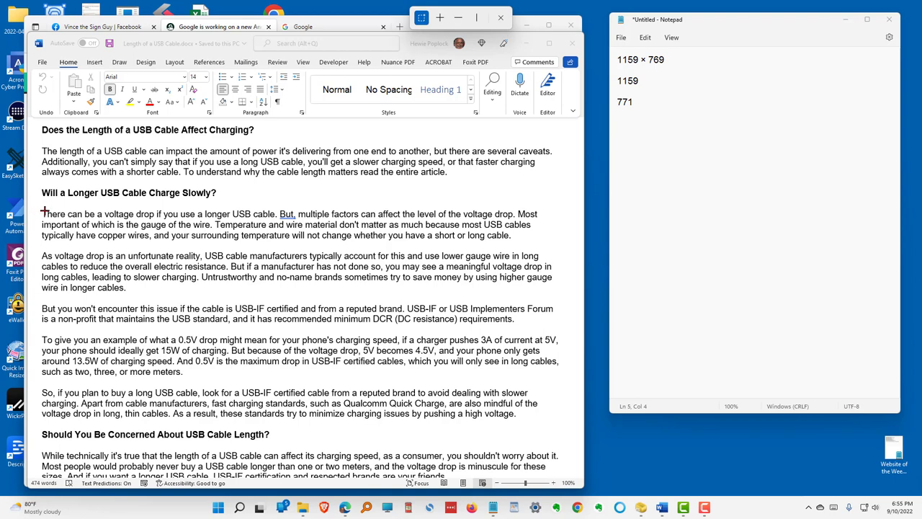
left_click_drag(44, 211, 198, 322)
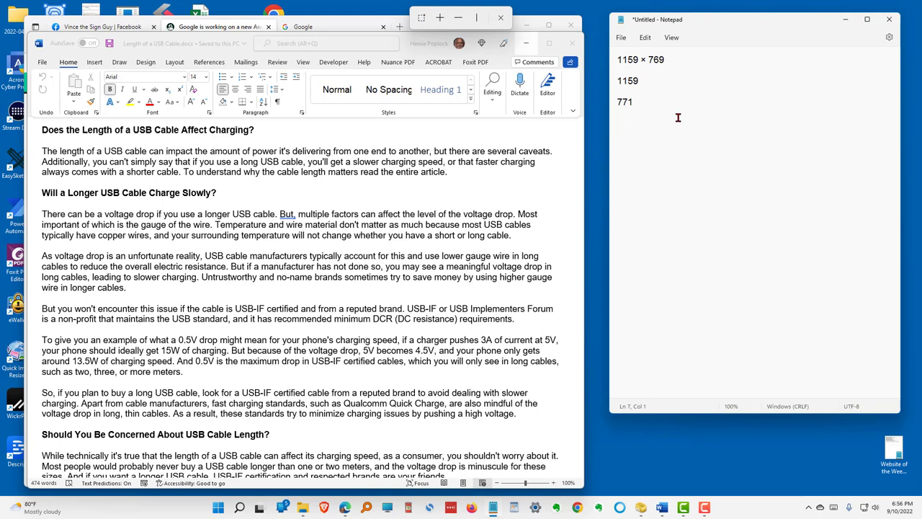
type("331 × 235")
left_click(476, 19)
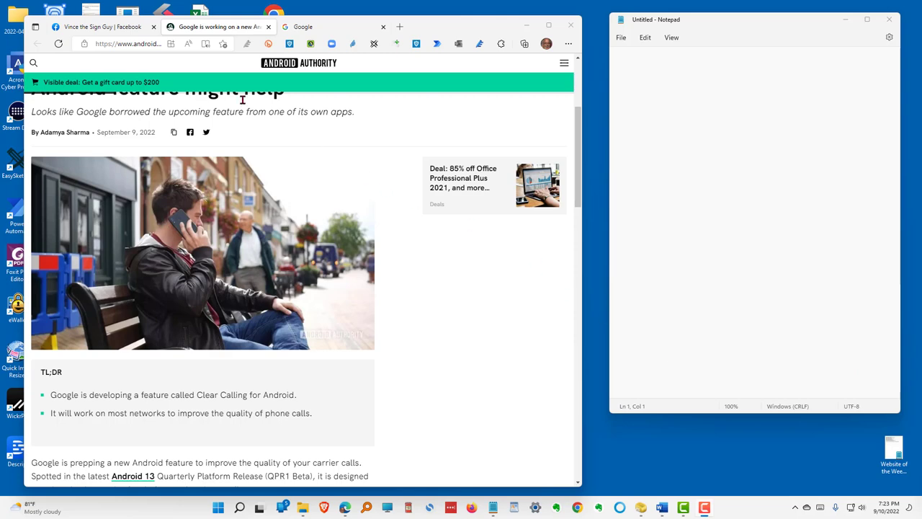
Step: Show the Facebook tab with the blue pun sign and launch Text Extractor (Win+Shift+T)
left_click(126, 27)
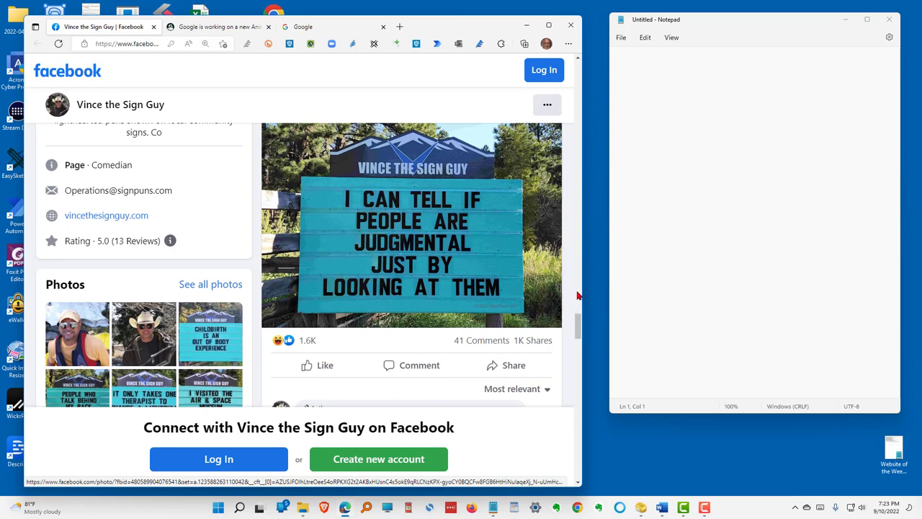
key("super+shift+t")
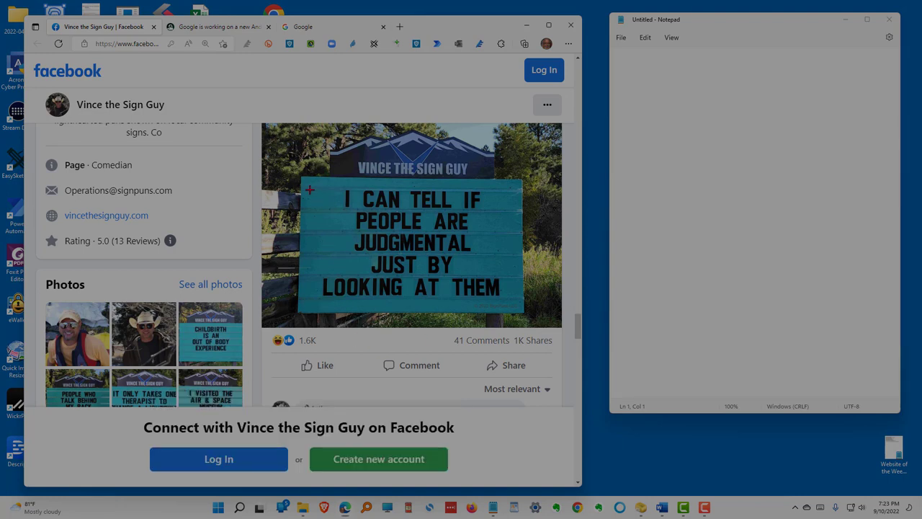
Step: Extract the sign's five lines of text into Notepad, then minimize the browser to show the folder
left_click_drag(303, 178, 520, 314)
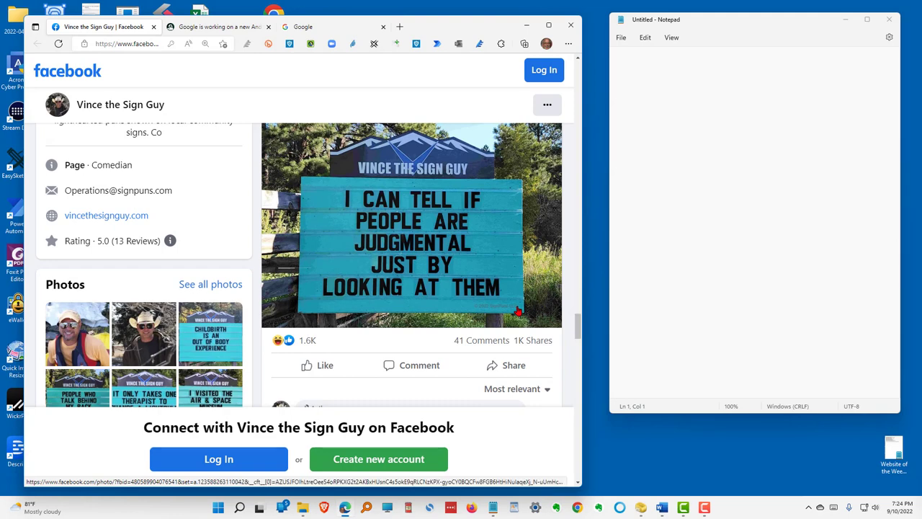
left_click(625, 59)
right_click(627, 66)
left_click(662, 138)
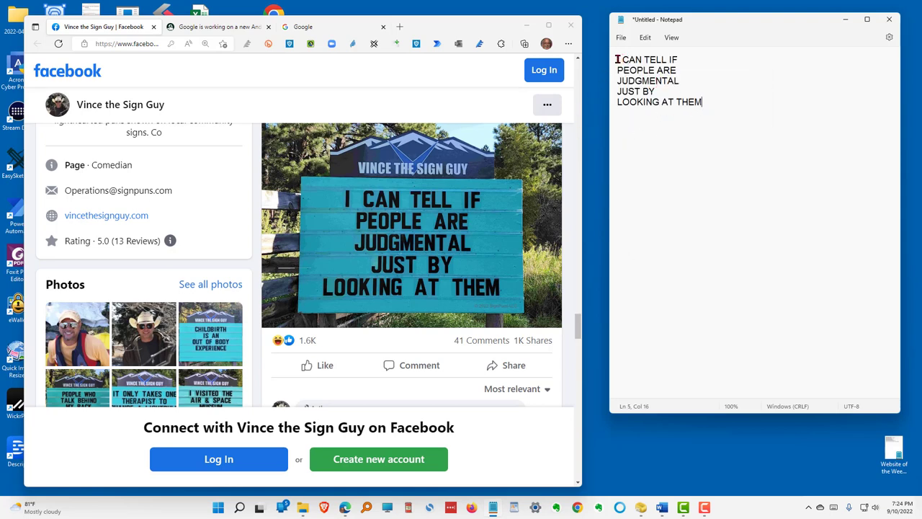
left_click_drag(617, 59, 684, 68)
left_click(672, 130)
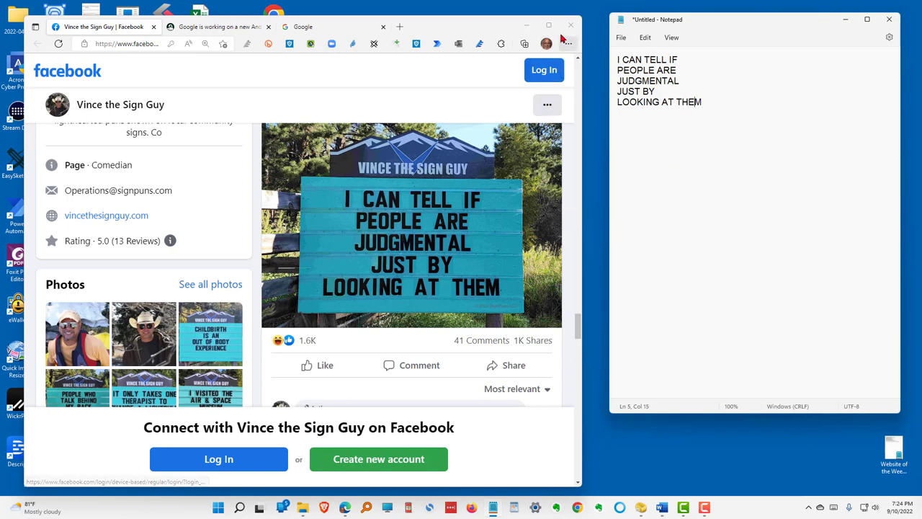
left_click(526, 27)
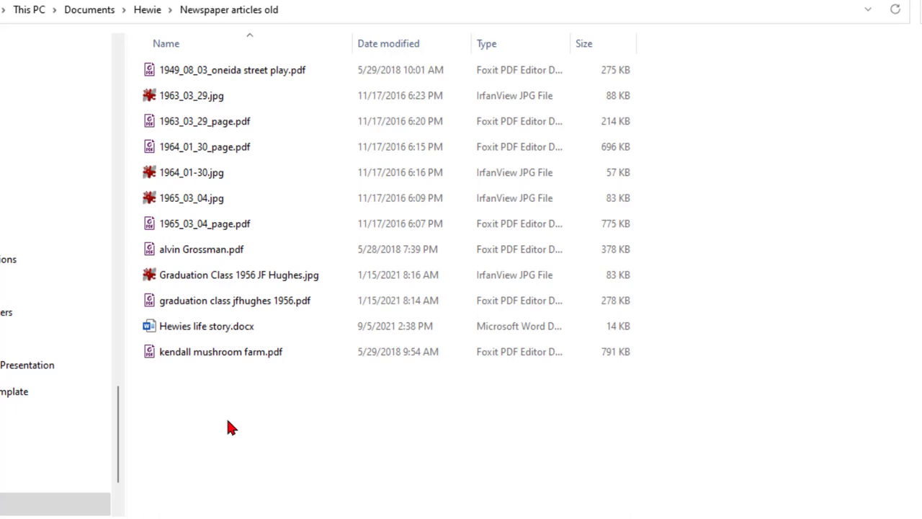
Step: Capture the folder's eight file names and replace Notepad's sign text with them
key("super+shift+s")
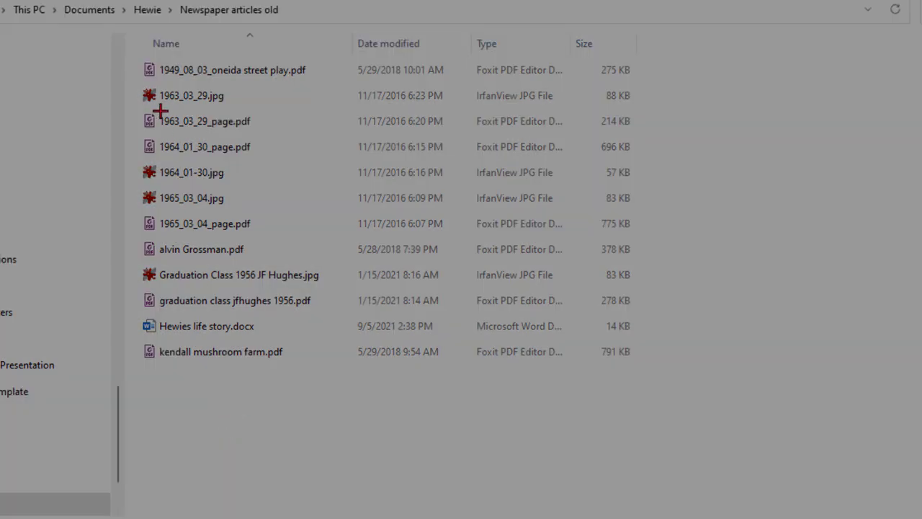
left_click_drag(154, 54, 327, 371)
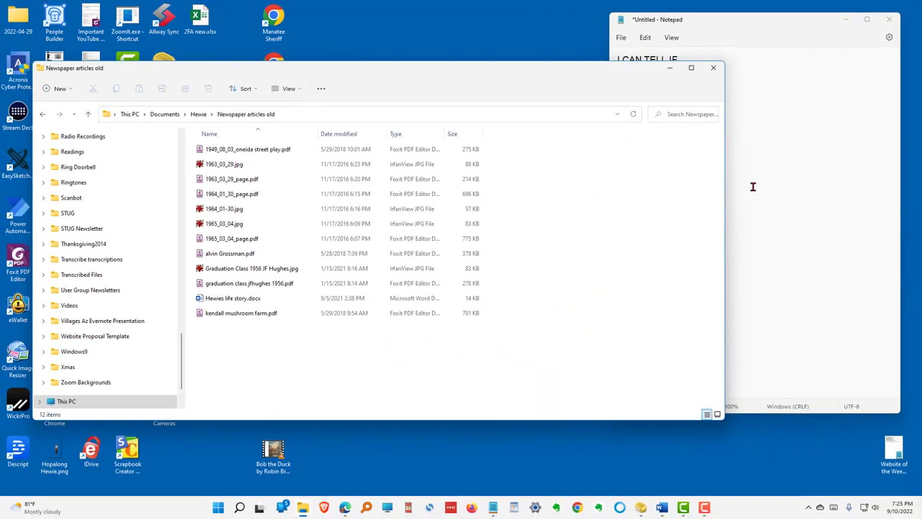
left_click(756, 187)
left_click_drag(712, 103, 597, 64)
key("Delete")
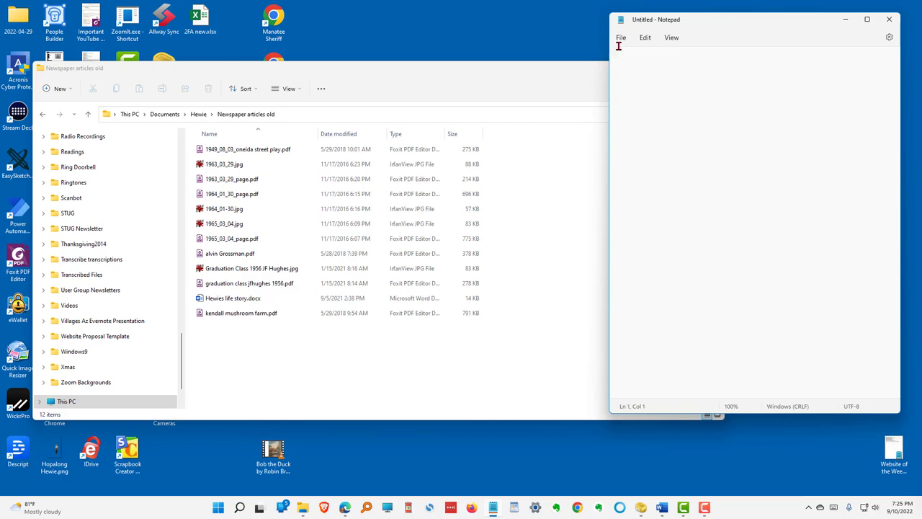
right_click(627, 65)
left_click(655, 136)
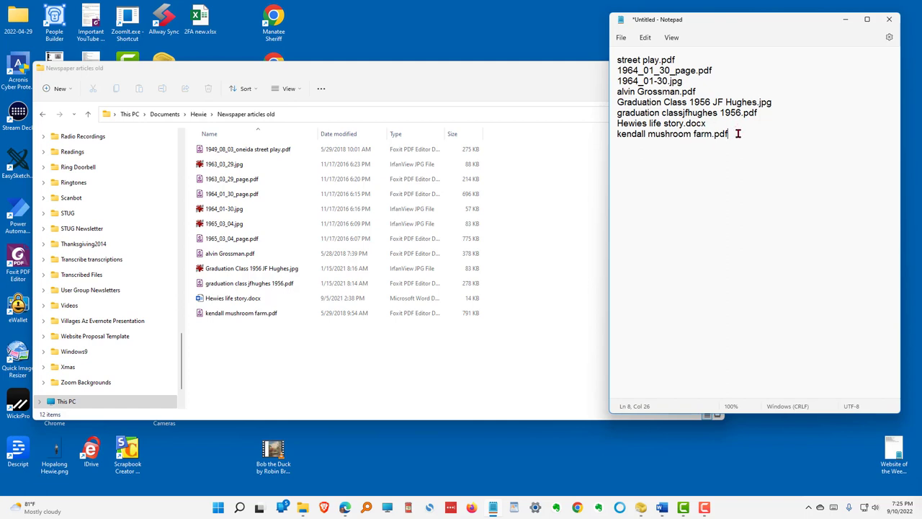
Step: Select all eight file names in Notepad, from street play.pdf to kendall mushroom farm.pdf
left_click_drag(737, 133, 606, 63)
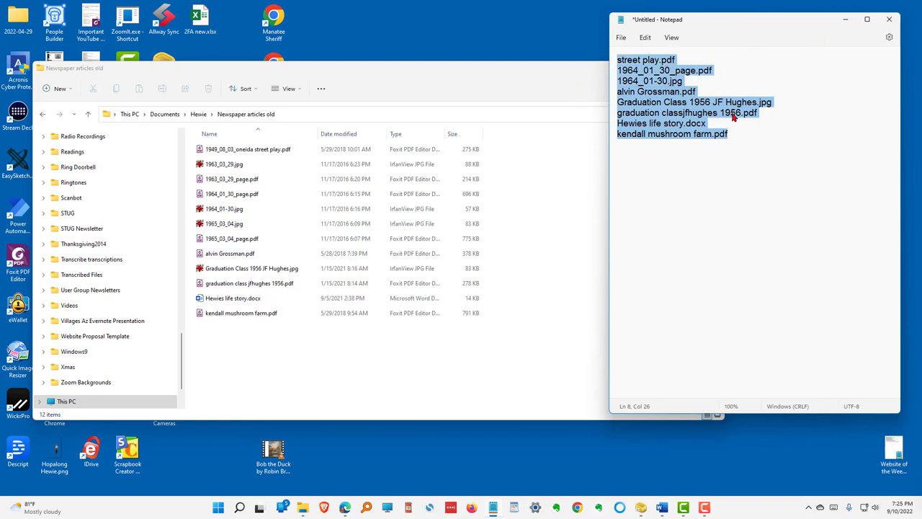
Step: Clear the Notepad page and open 1963_03_29.jpg from Newspaper articles old in IrfanView
key("Delete")
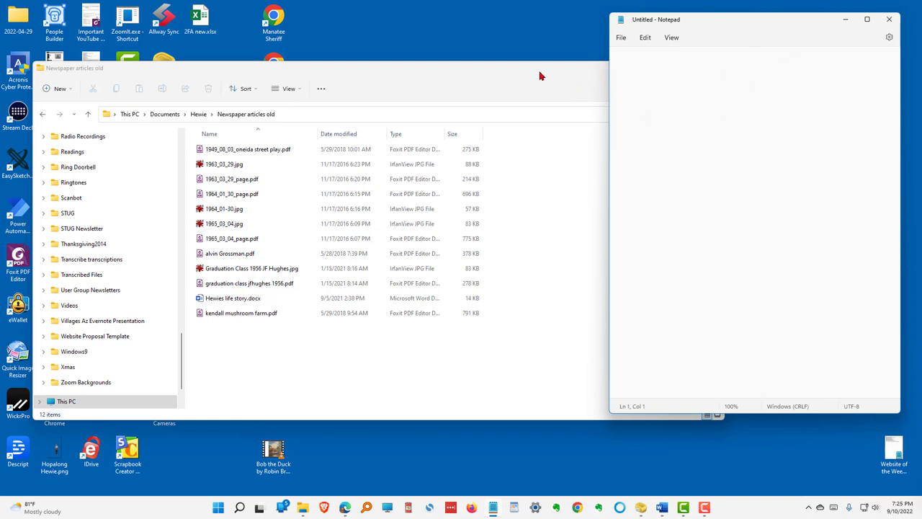
left_click(438, 70)
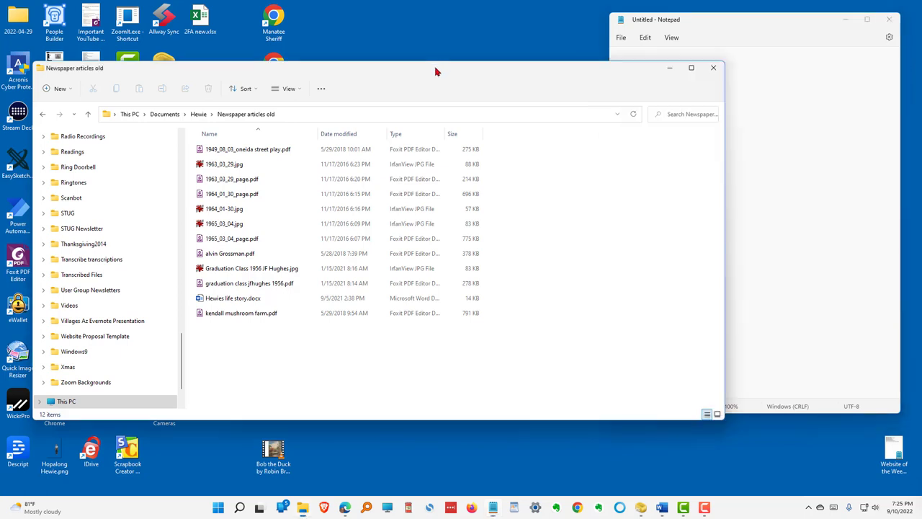
left_click(223, 165)
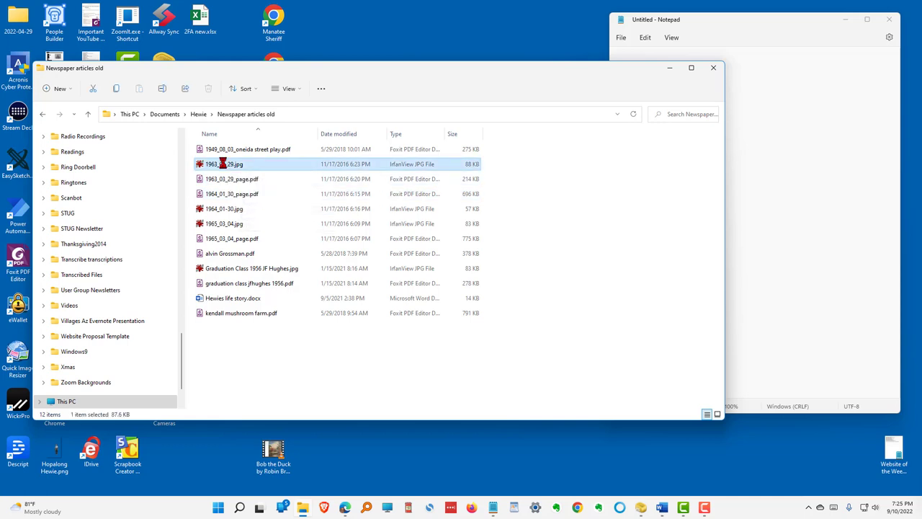
double_click(223, 164)
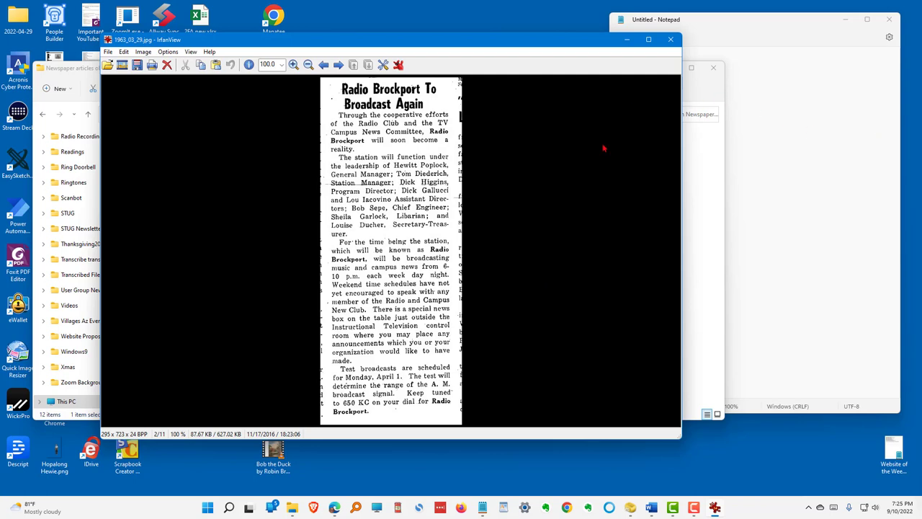
Step: Extract the Radio Brockport article text from the JPEG clipping with Text Extractor and paste it into Notepad
key("super+shift+t")
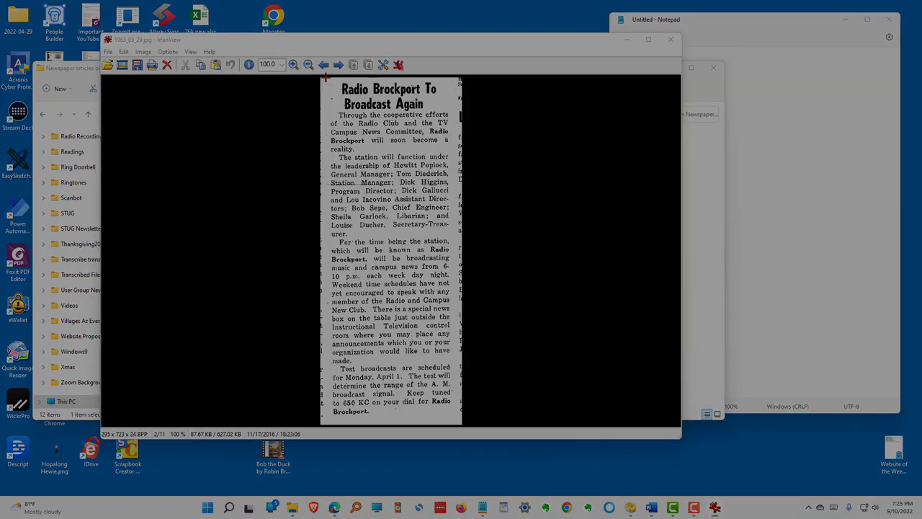
left_click_drag(321, 80, 455, 423)
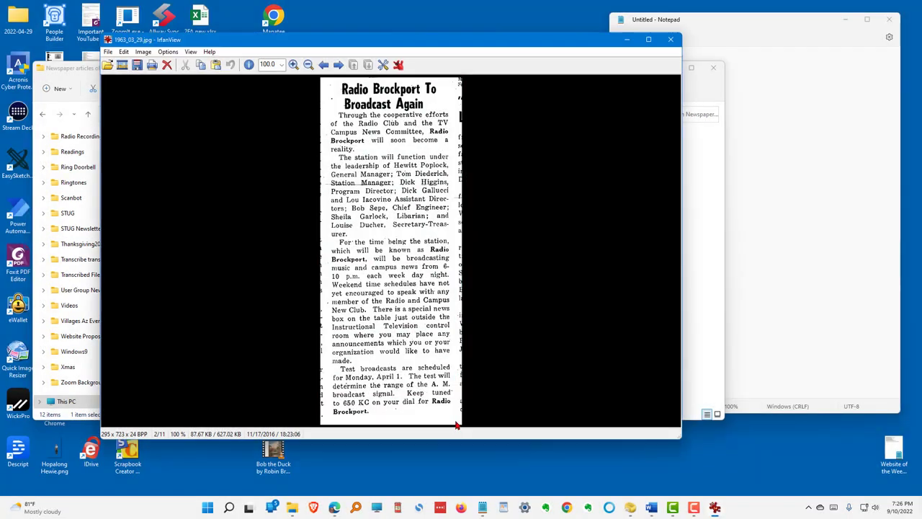
left_click(766, 160)
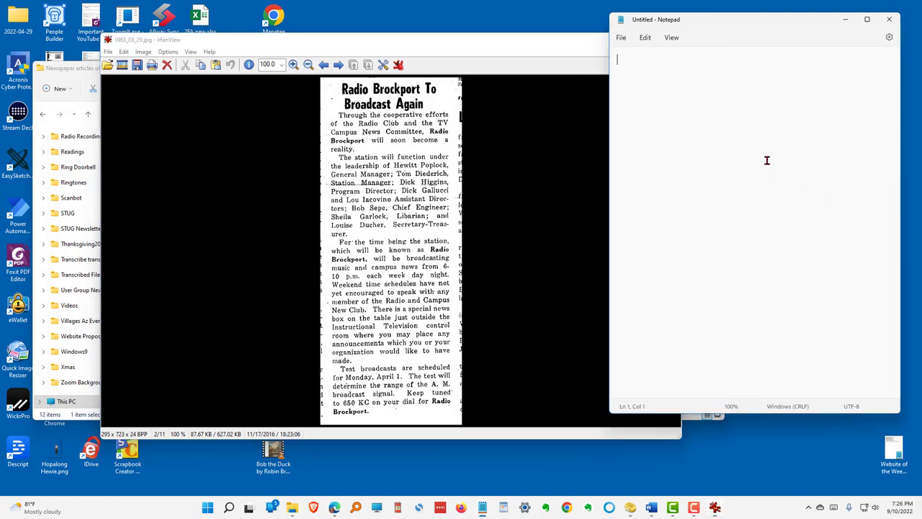
right_click(640, 65)
left_click(658, 135)
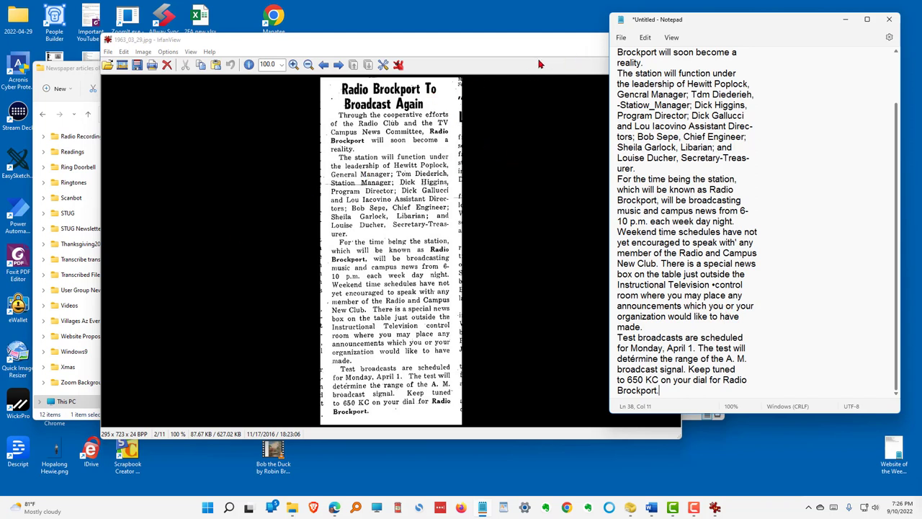
Step: Close IrfanView, open 1963_03_29_page.pdf in Foxit, and capture its Radio Brockport column with Text Extractor
left_click(272, 50)
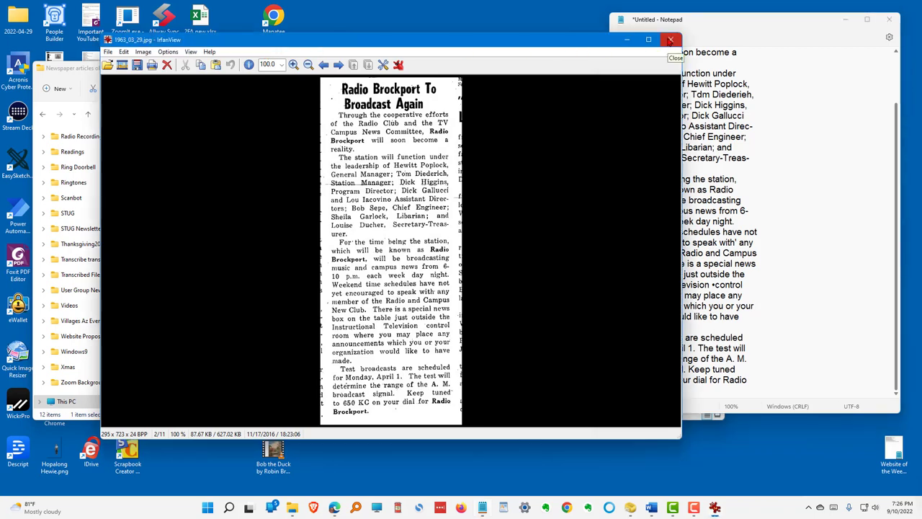
left_click(670, 39)
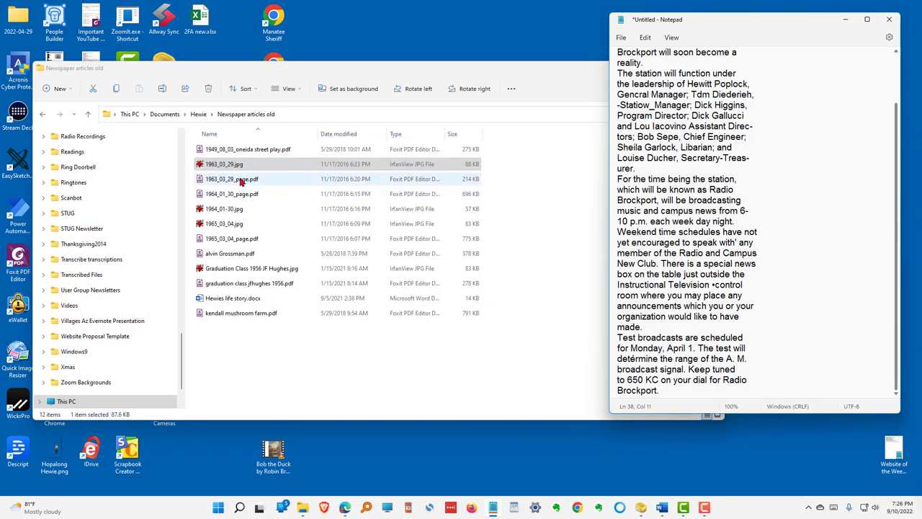
left_click(239, 179)
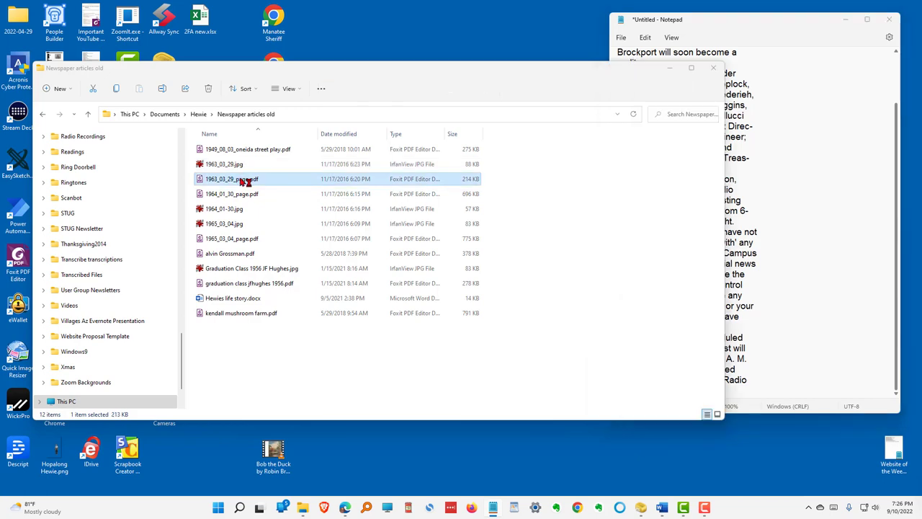
double_click(246, 182)
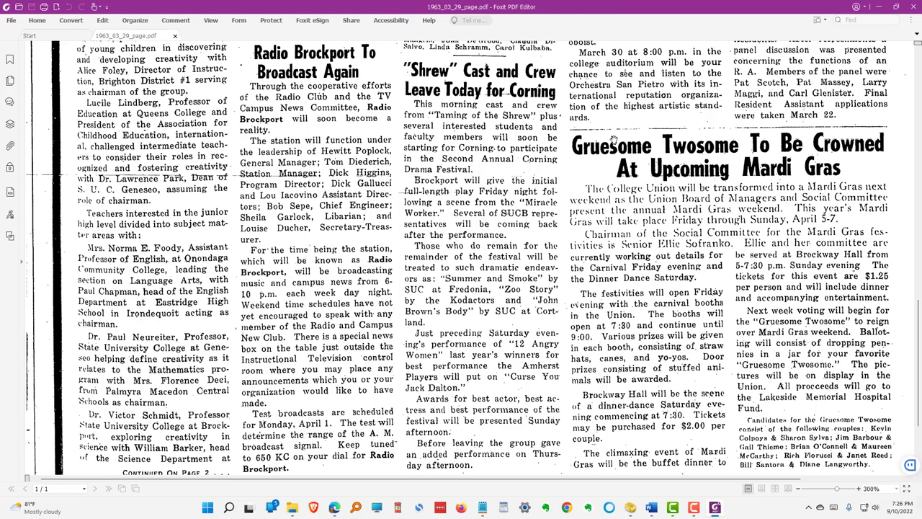
key("super+shift+t")
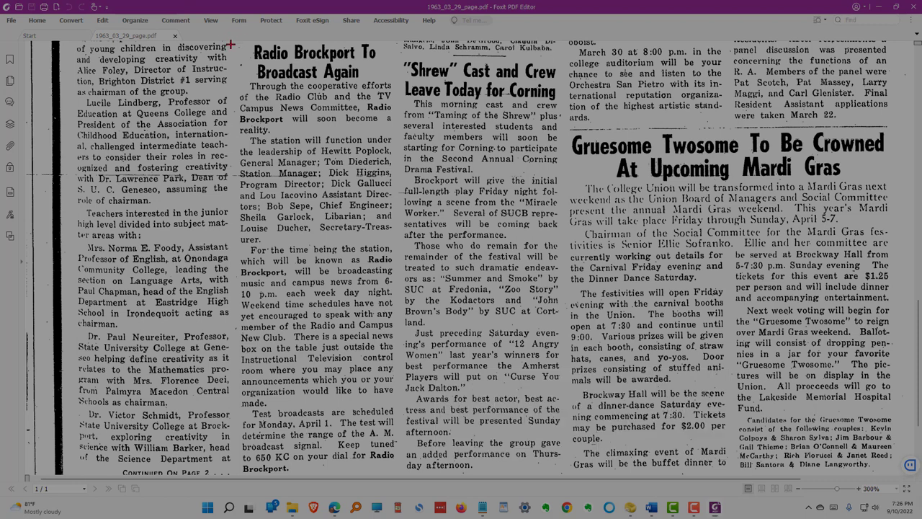
left_click_drag(234, 43, 397, 476)
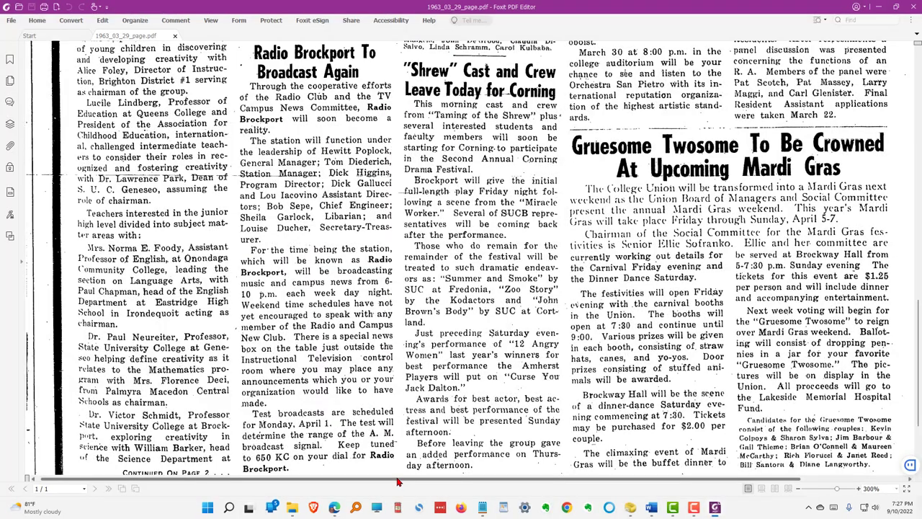
Step: Close Foxit and swap Notepad's old article text for the text captured from the PDF
left_click(911, 6)
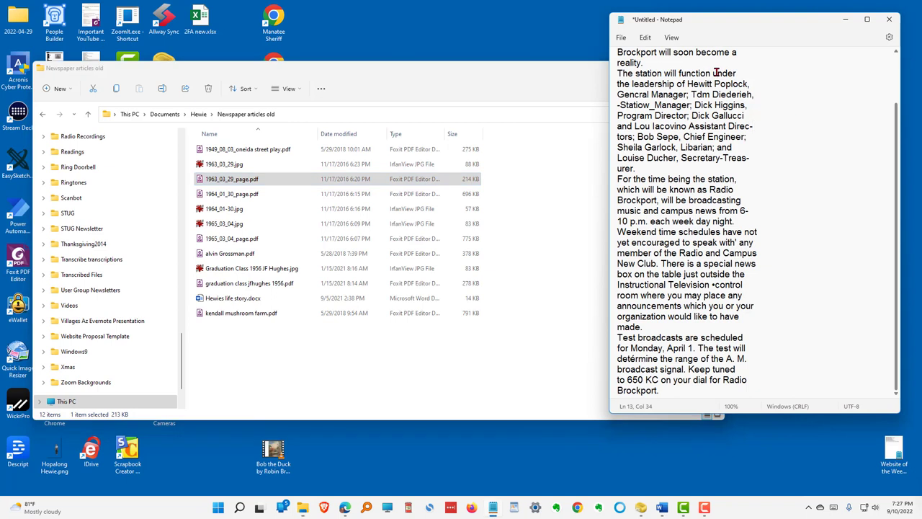
key("ctrl+a")
key("Delete")
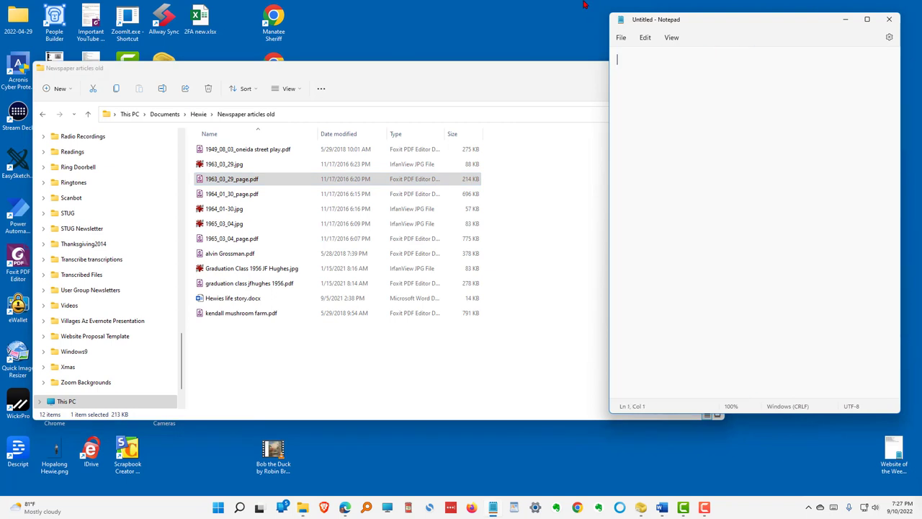
right_click(629, 58)
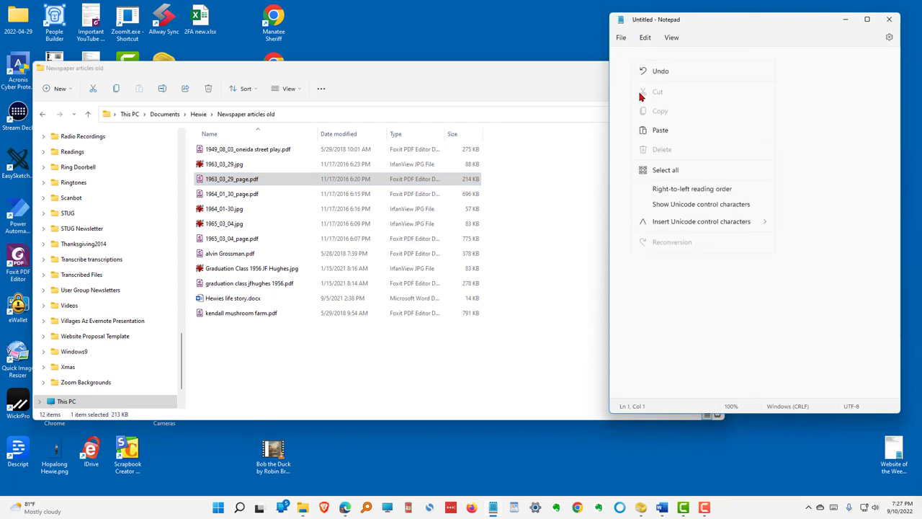
left_click(657, 130)
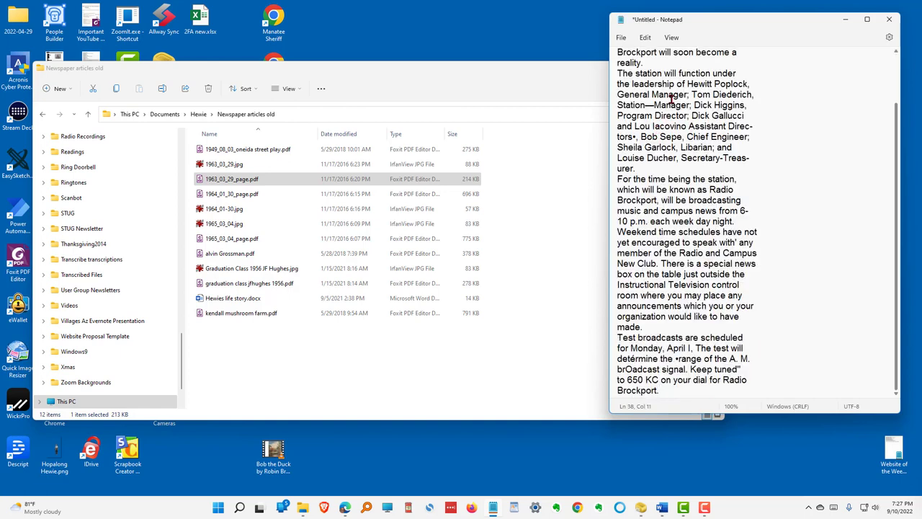
scroll(704, 295, "up", 1)
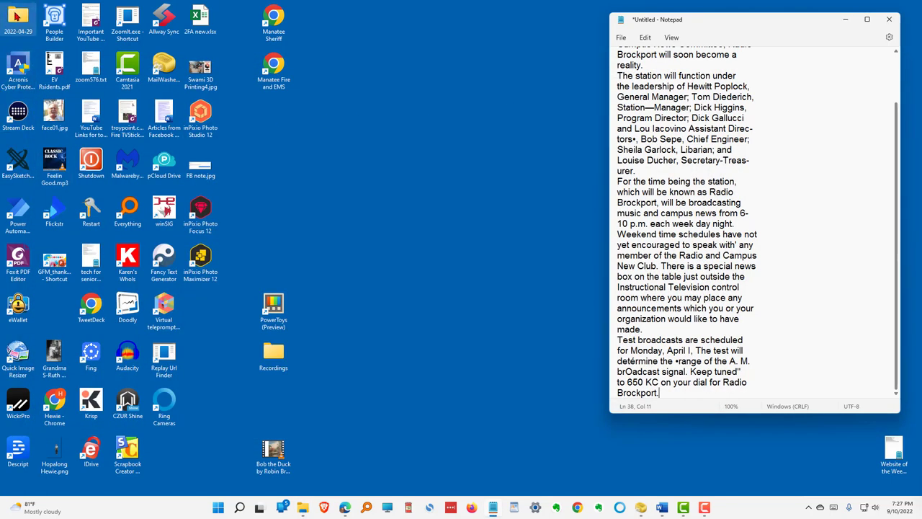
Step: Capture the desktop icon names with Text Extractor, then select all the article text in Notepad
key("super+shift+t")
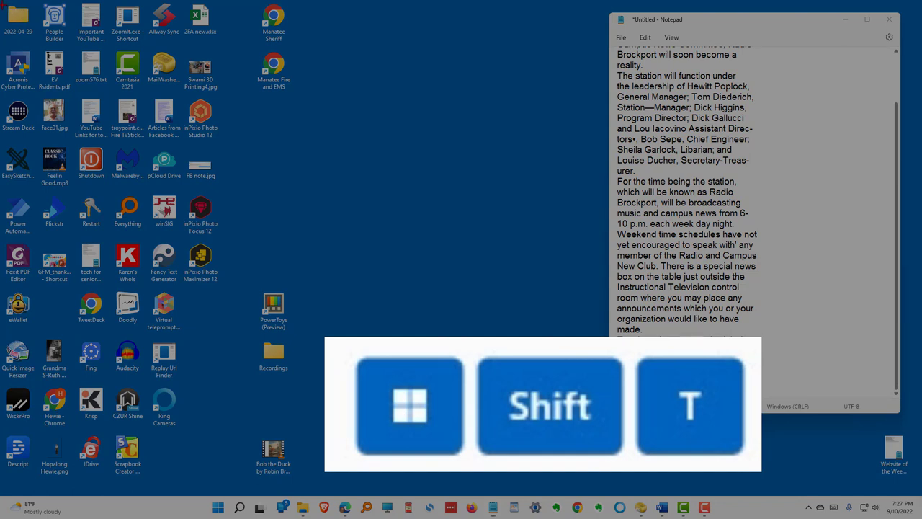
left_click_drag(2, 3, 226, 477)
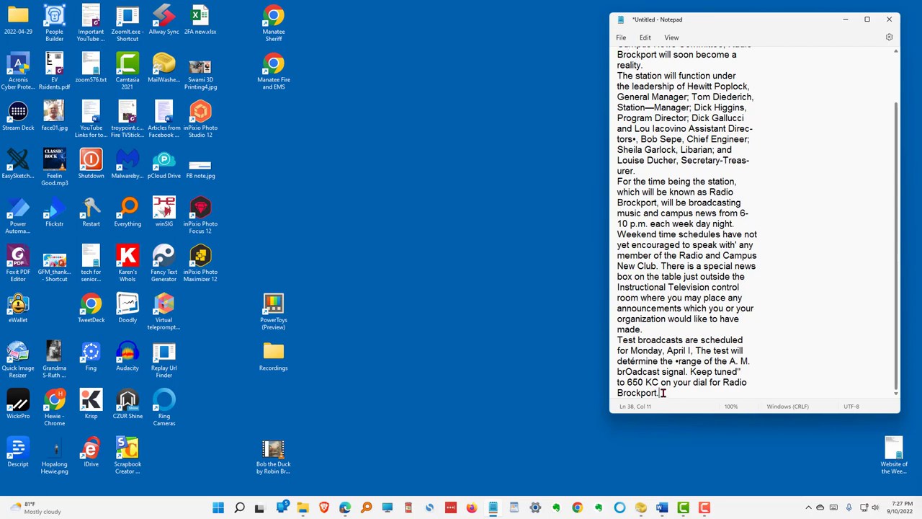
left_click_drag(662, 393, 564, 10)
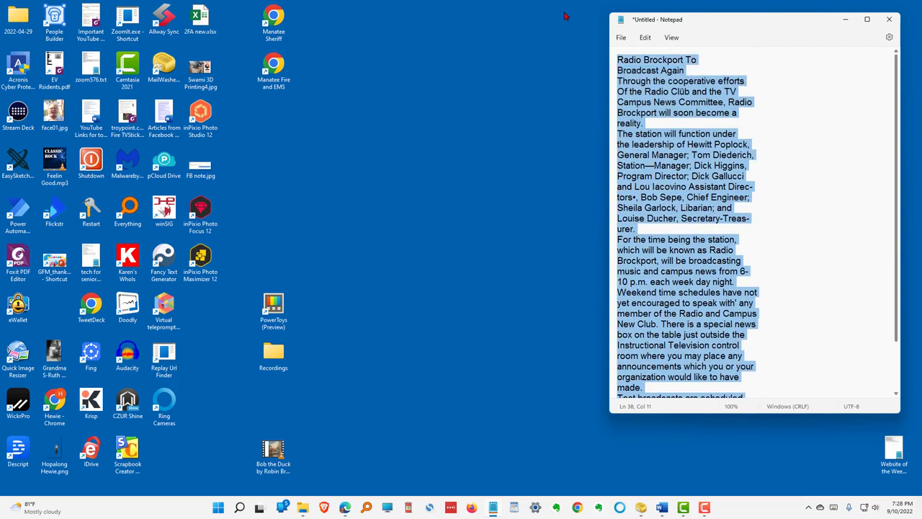
Step: Replace the Notepad article with the pasted desktop icon names, from '2022-04-29' to 'Maximizer 12'
key("Delete")
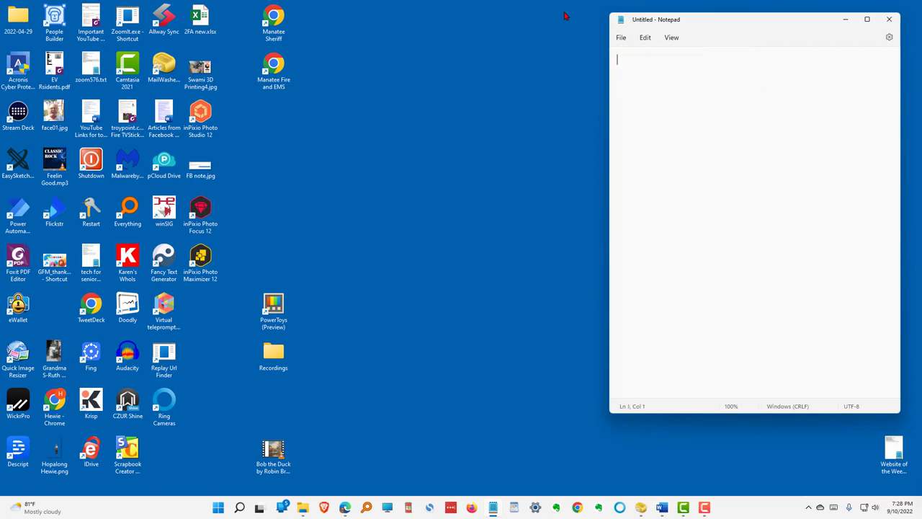
right_click(619, 59)
left_click(647, 129)
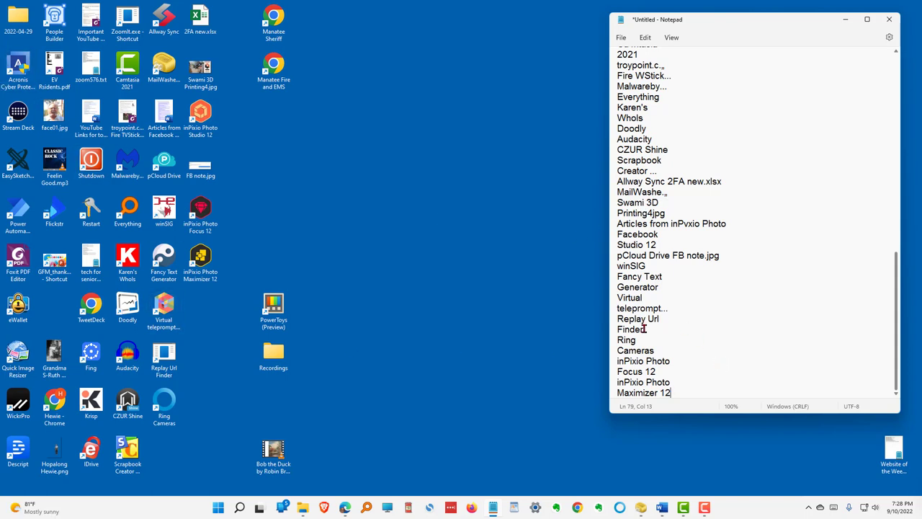
scroll(645, 328, "up", 15)
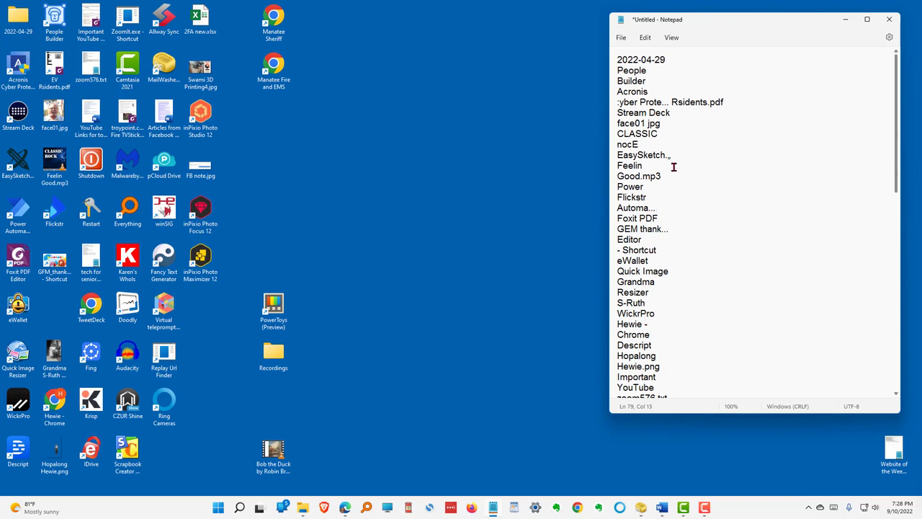
Step: Close the Notepad window holding the extracted icon names
left_click(888, 20)
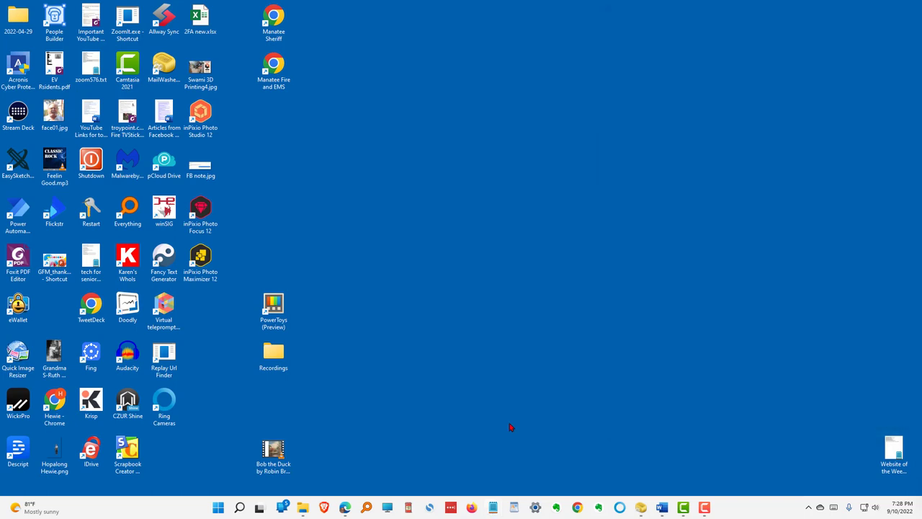